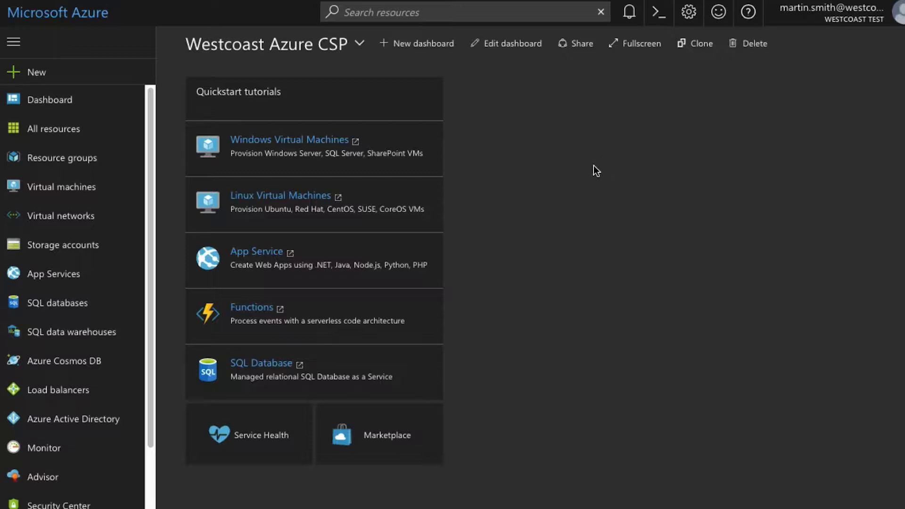
# Step: Start a new Windows Server 2016 Datacenter virtual machine from the New marketplace list
pyautogui.click(63, 75)
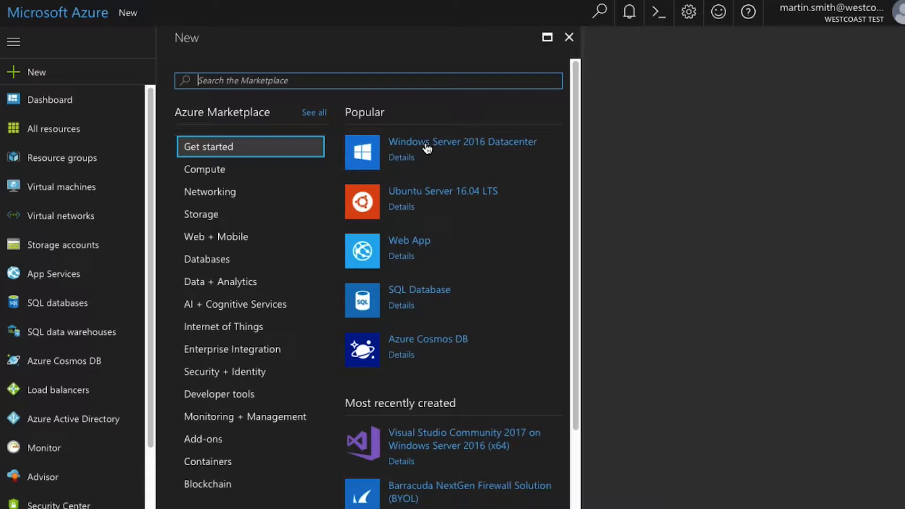
pyautogui.click(461, 150)
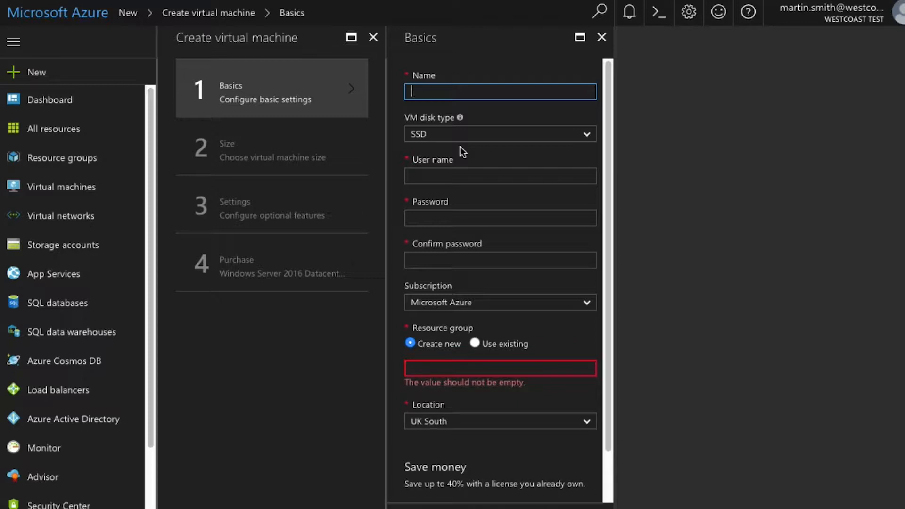
# Step: Enter 'Testing' as the VM name and leave the disk type on SSD
pyautogui.write('Testing')
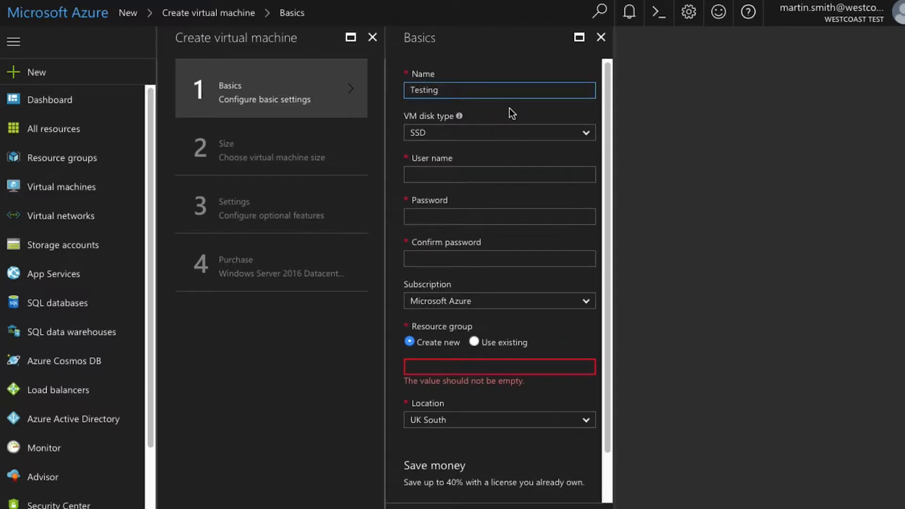
pyautogui.scroll(-1, 510, 116)
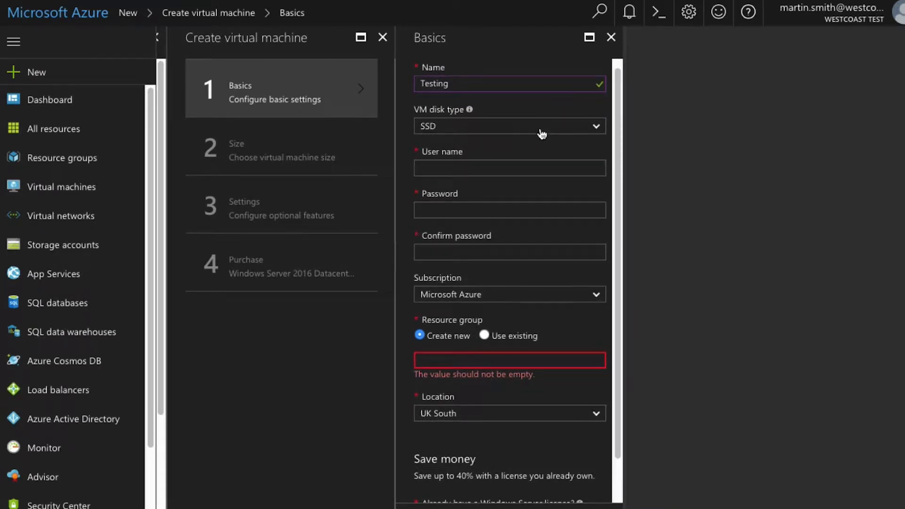
pyautogui.click(599, 133)
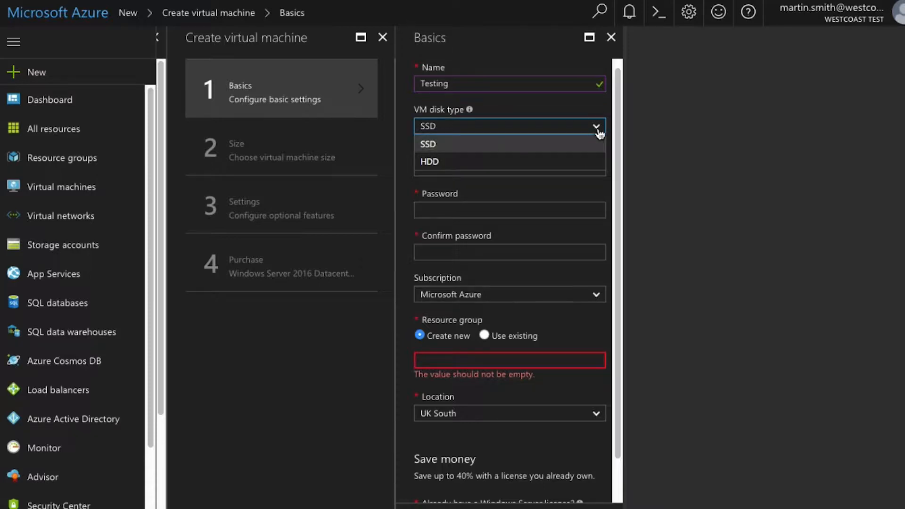
pyautogui.scroll(-1, 598, 134)
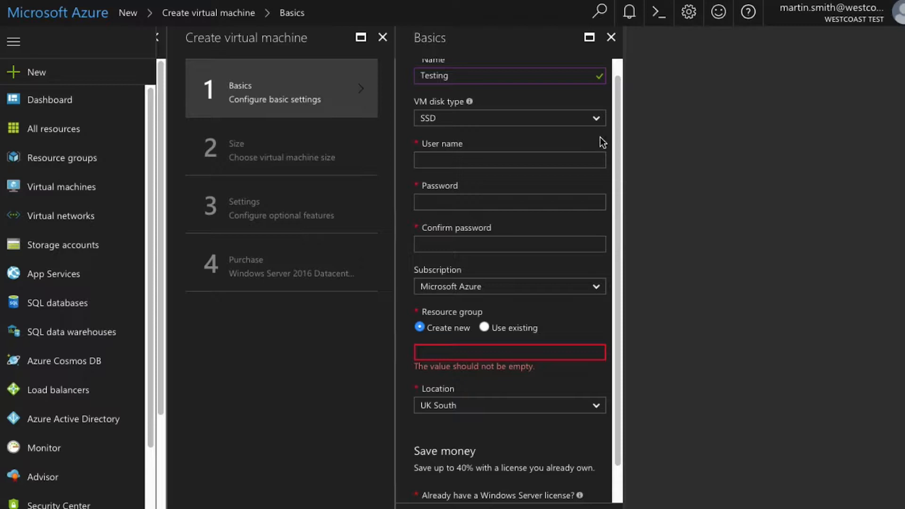
# Step: Fill in the administrator user name
pyautogui.click(503, 161)
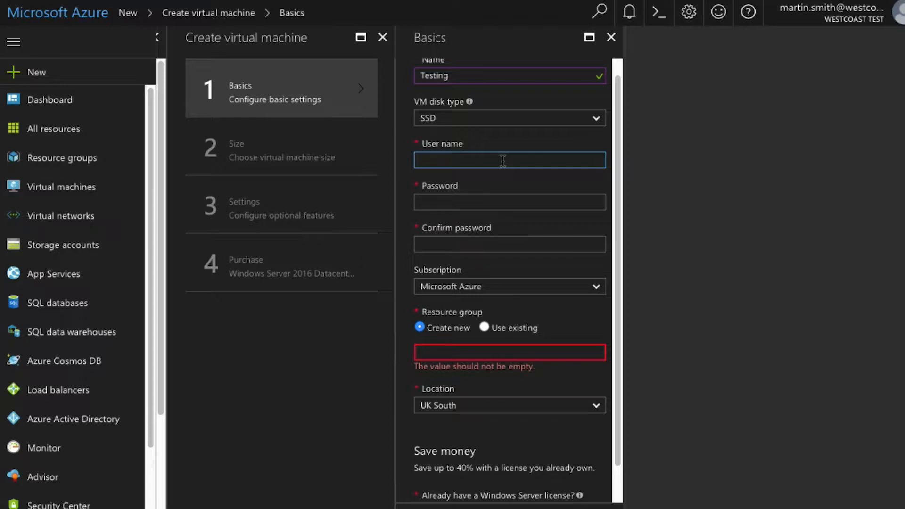
pyautogui.write('testing')
pyautogui.click(514, 178)
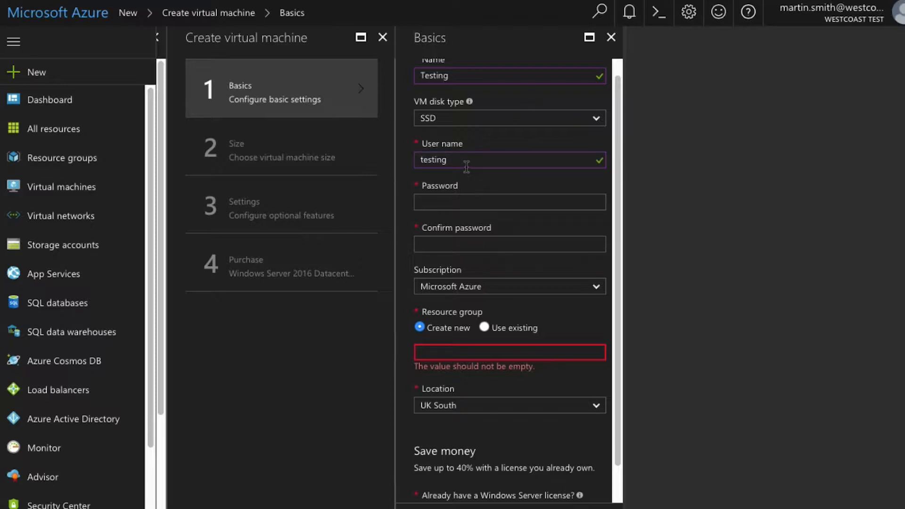
# Step: Replace the rejected administrator password with one meeting the complexity requirements
pyautogui.click(446, 197)
pyautogui.write('••••••••••••••')
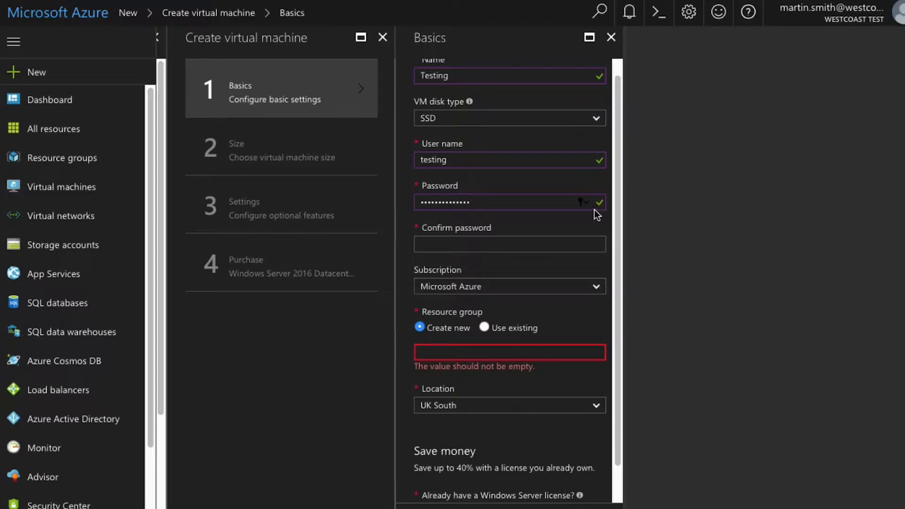
pyautogui.press('BackSpace')
pyautogui.press('BackSpace')
pyautogui.press('BackSpace')
pyautogui.press('BackSpace')
pyautogui.press('BackSpace')
pyautogui.press('BackSpace')
pyautogui.press('BackSpace')
pyautogui.press('BackSpace')
pyautogui.press('BackSpace')
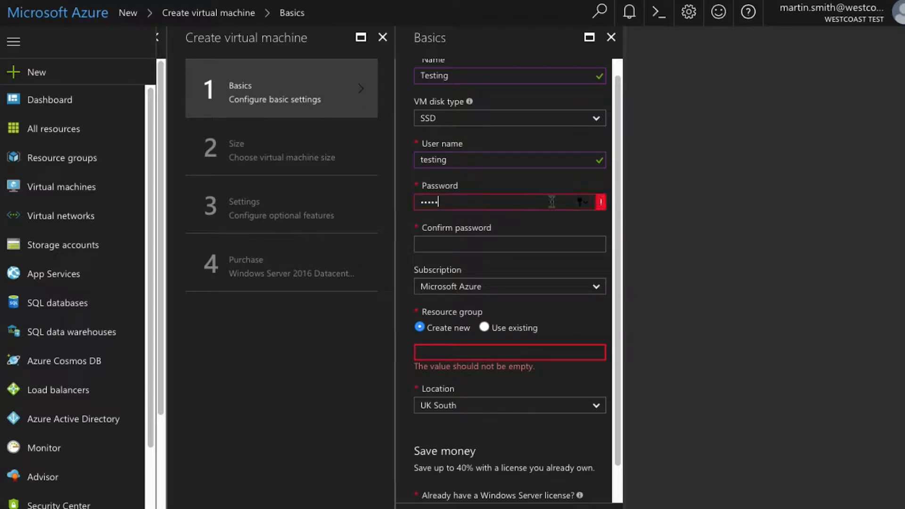
pyautogui.moveTo(600, 205)
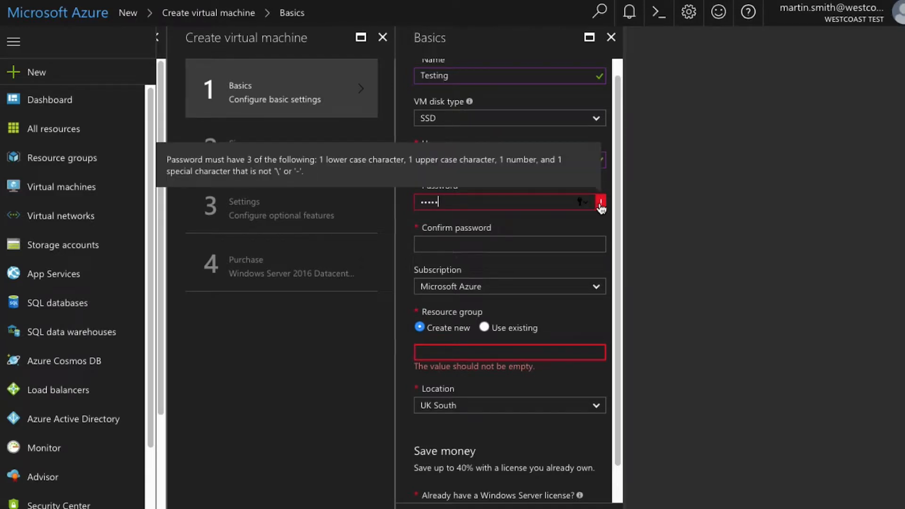
pyautogui.press('BackSpace')
pyautogui.press('BackSpace')
pyautogui.press('BackSpace')
pyautogui.press('BackSpace')
pyautogui.press('BackSpace')
pyautogui.write('P')
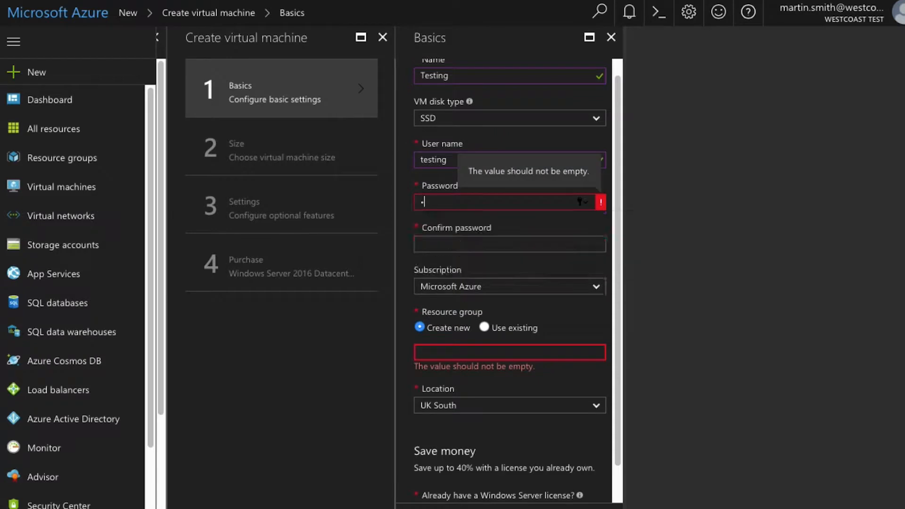
pyautogui.write('assword123!@#')
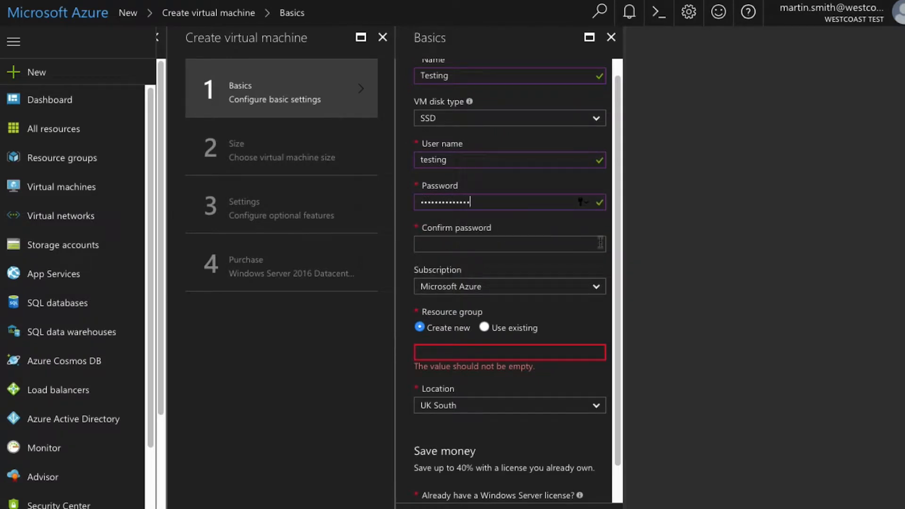
pyautogui.click(514, 245)
# Step: Re-enter the password as confirmation and keep Microsoft Azure as the subscription
pyautogui.write('Password123!@#')
pyautogui.click(599, 287)
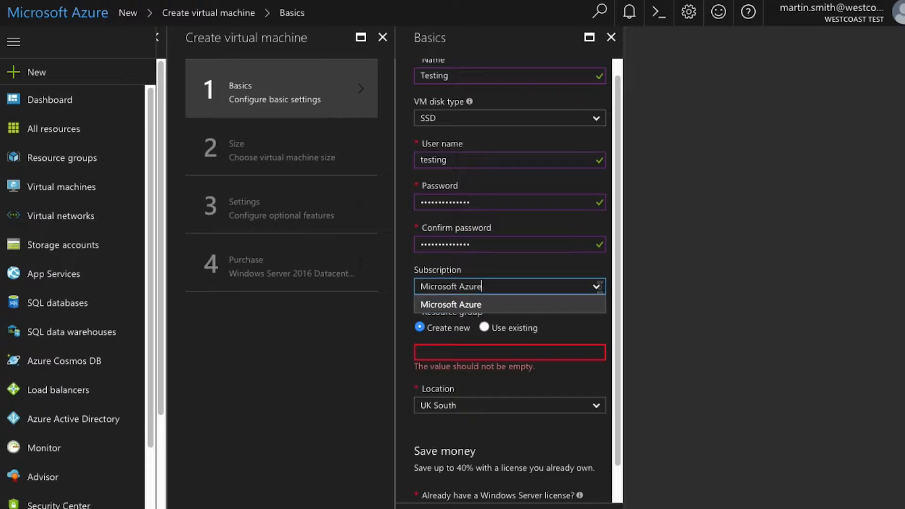
pyautogui.click(572, 301)
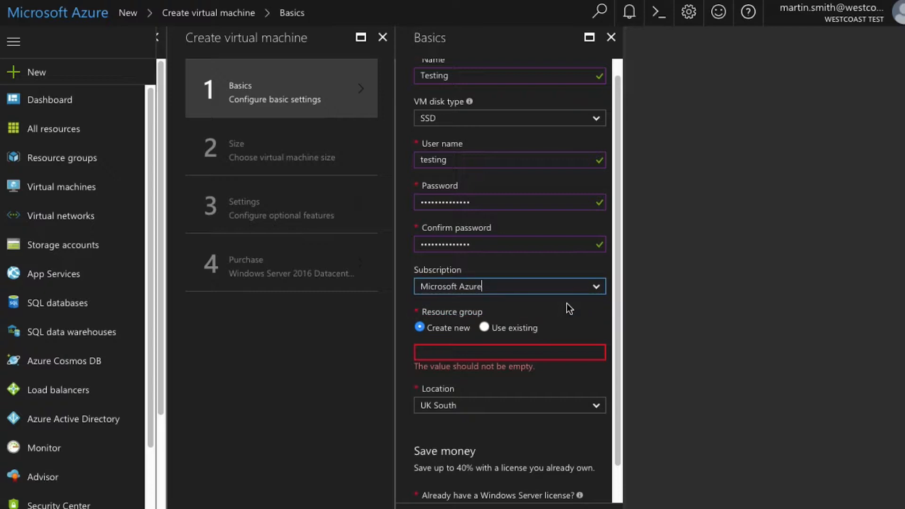
pyautogui.click(477, 357)
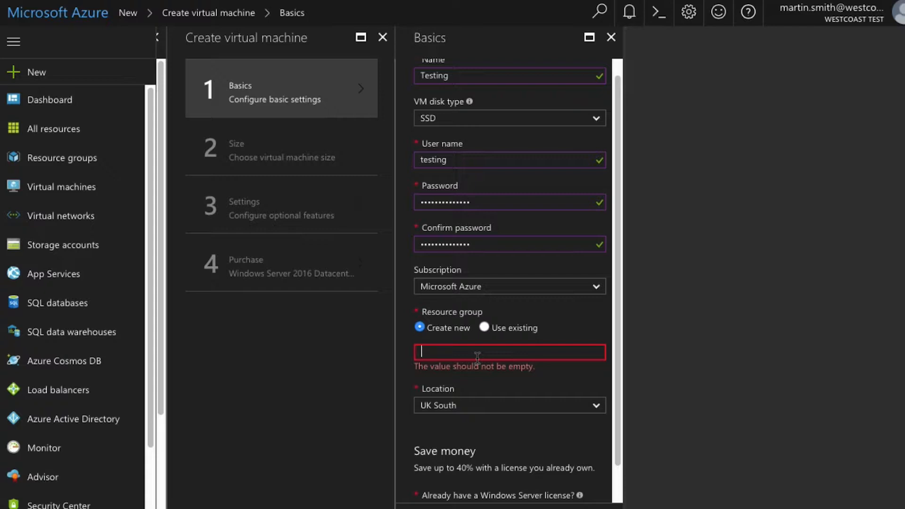
# Step: Name the new resource group 'Test' and keep UK South as the location
pyautogui.write('Test')
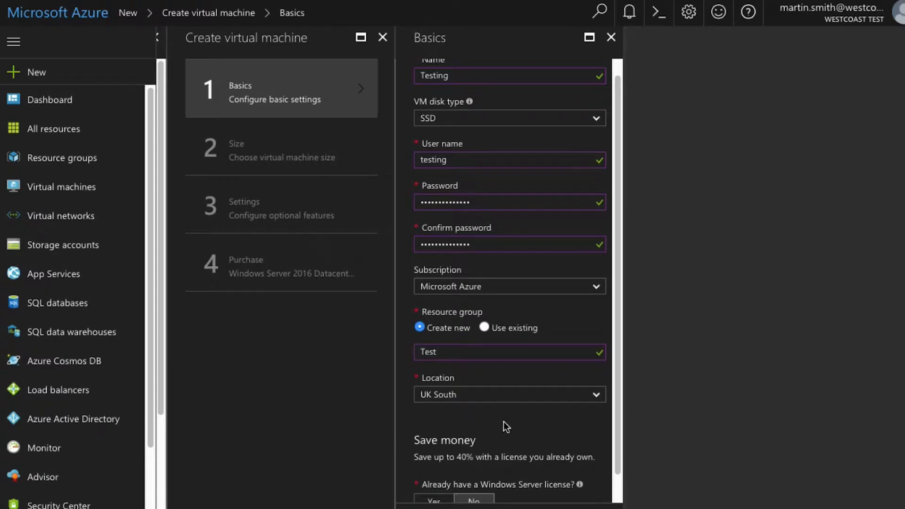
pyautogui.click(594, 396)
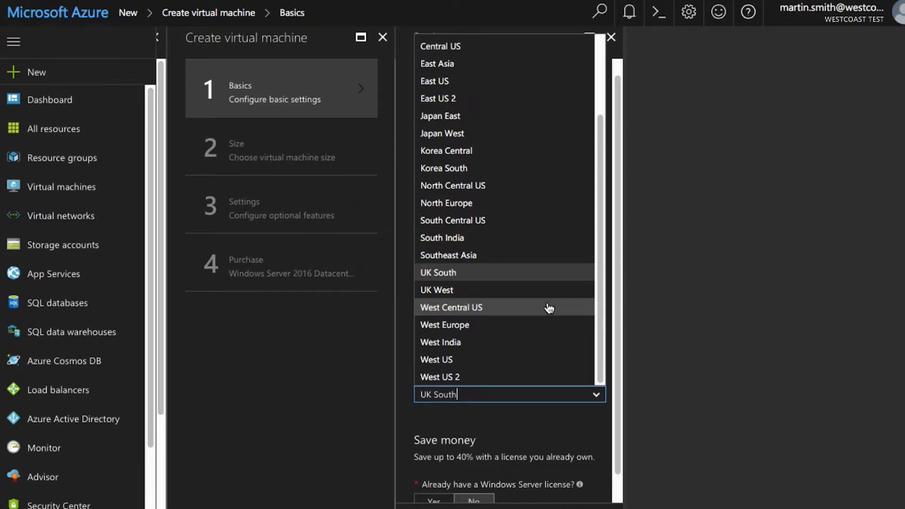
pyautogui.click(468, 273)
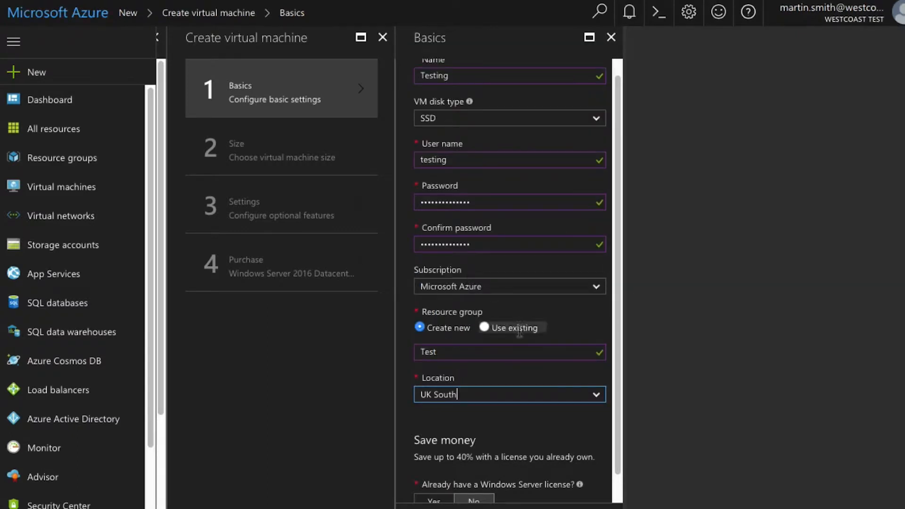
pyautogui.scroll(-2, 617, 310)
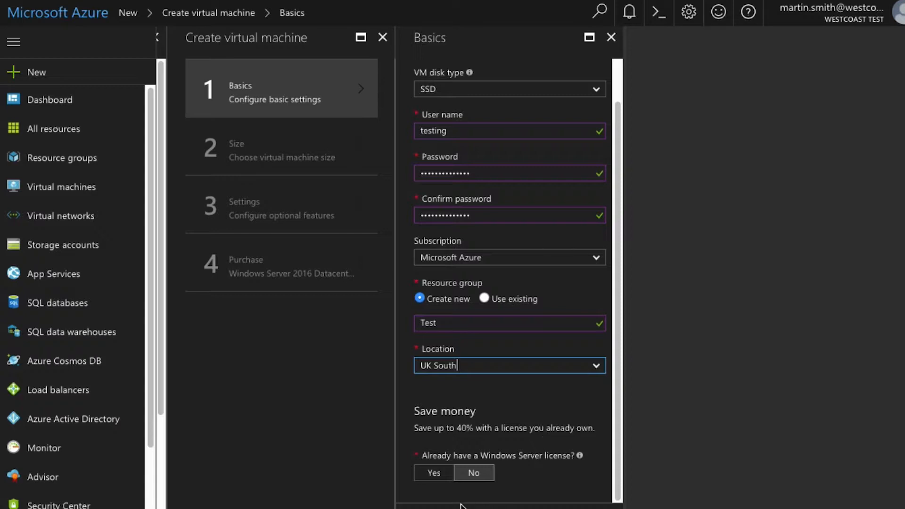
# Step: Submit the Basics and choose DS1_V2 Standard from the full list of VM sizes
pyautogui.click(476, 508)
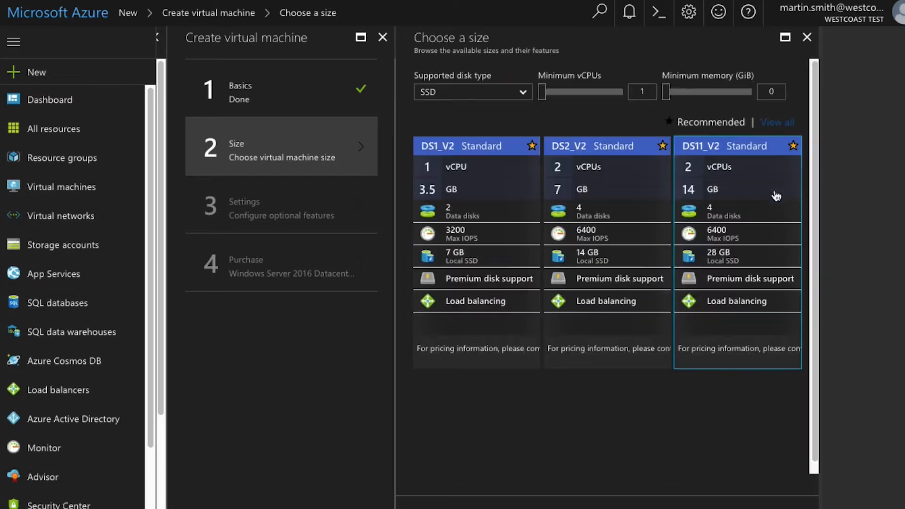
pyautogui.click(778, 124)
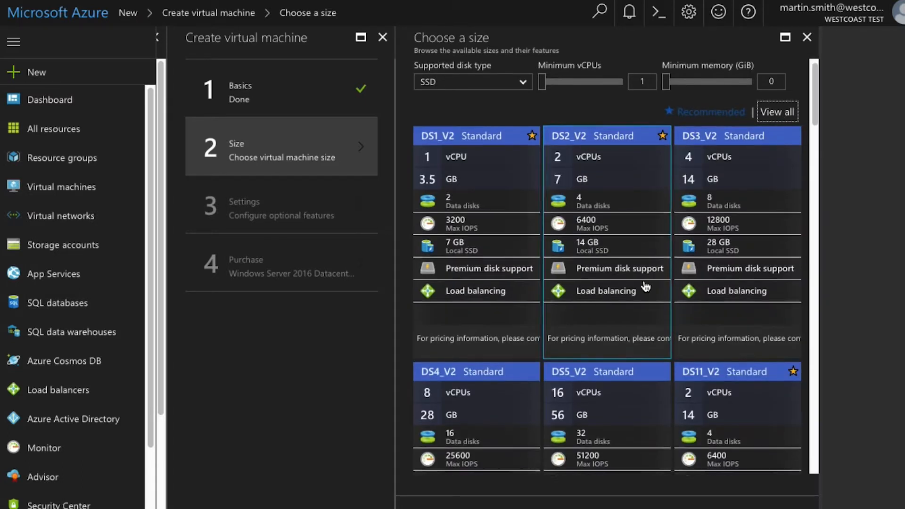
pyautogui.scroll(-5, 648, 285)
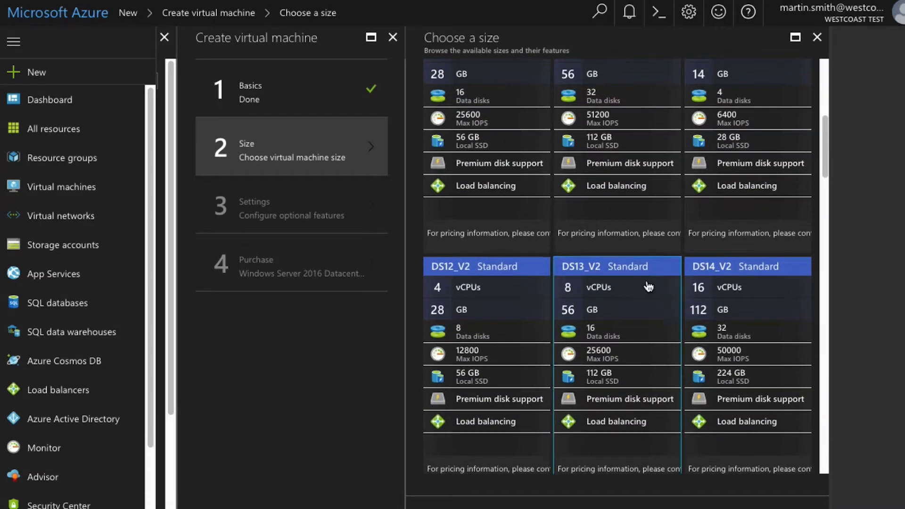
pyautogui.scroll(-10, 648, 286)
pyautogui.scroll(-15, 649, 286)
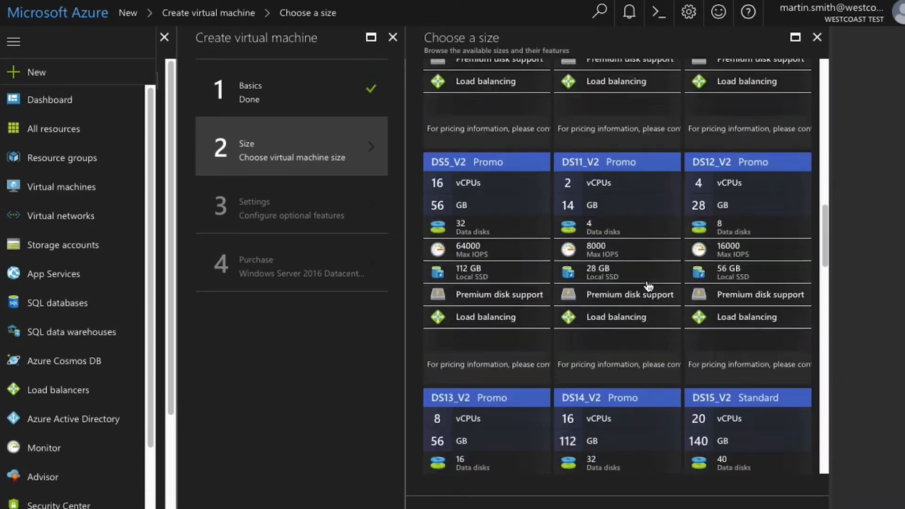
pyautogui.scroll(-15, 648, 286)
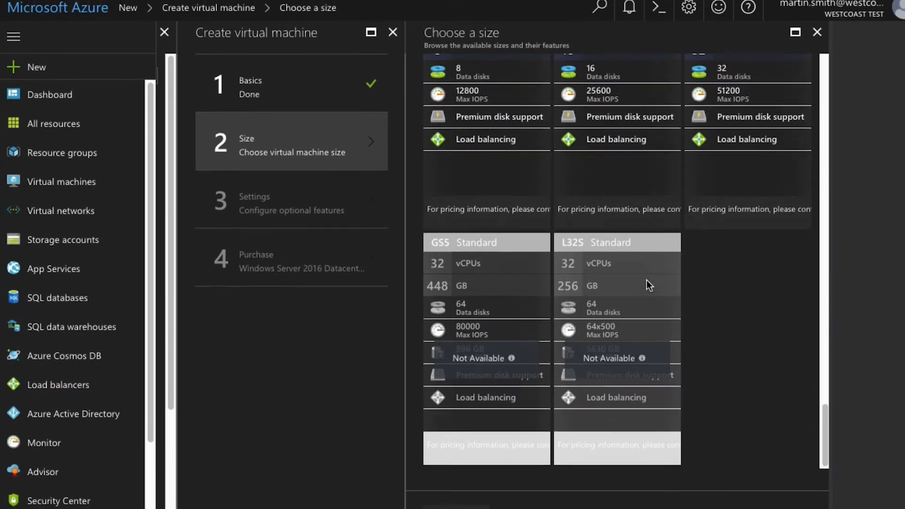
pyautogui.scroll(5, 648, 286)
pyautogui.scroll(15, 649, 285)
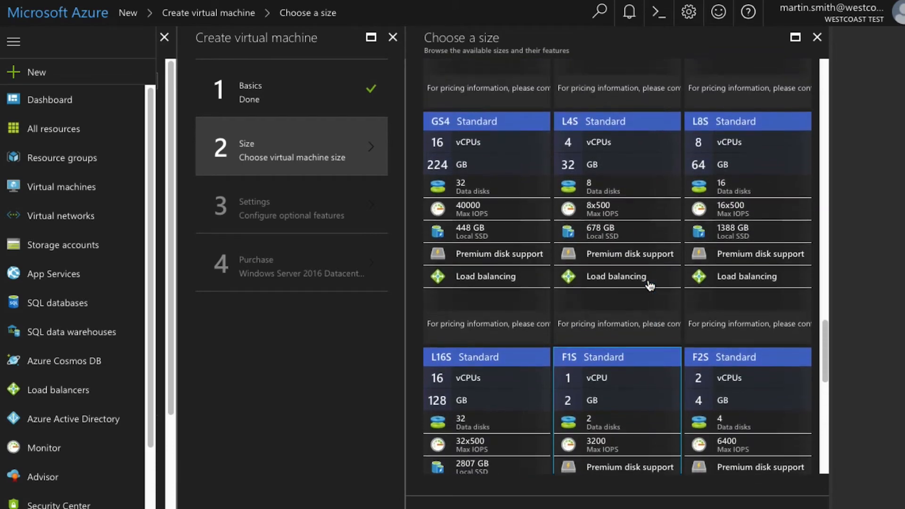
pyautogui.scroll(10, 650, 286)
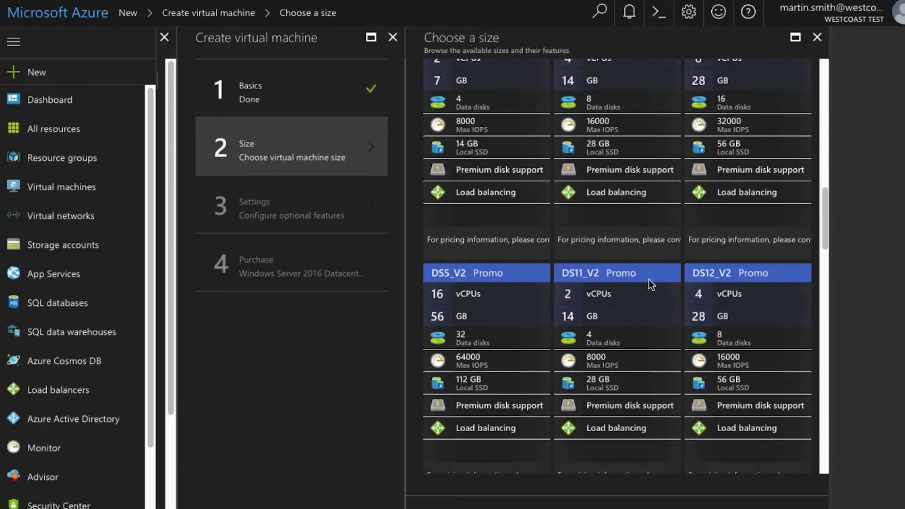
pyautogui.scroll(3, 649, 286)
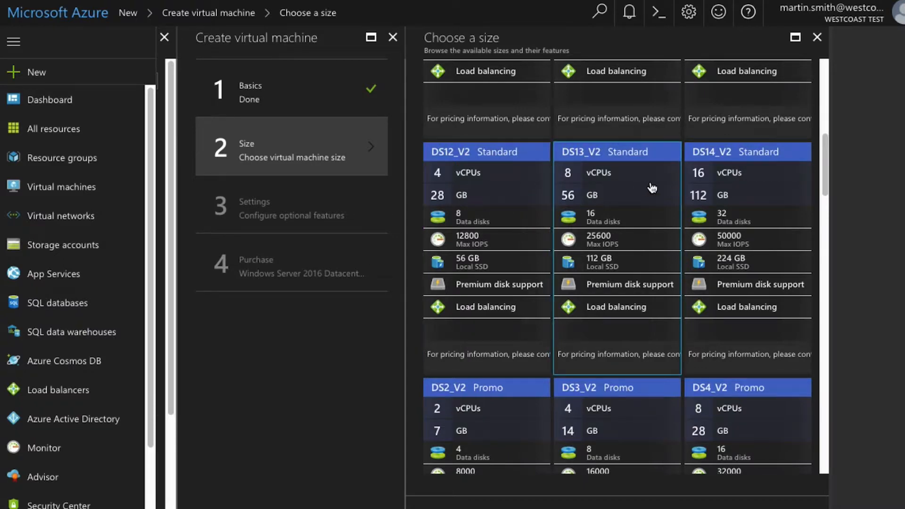
pyautogui.scroll(1, 653, 205)
pyautogui.scroll(8, 653, 206)
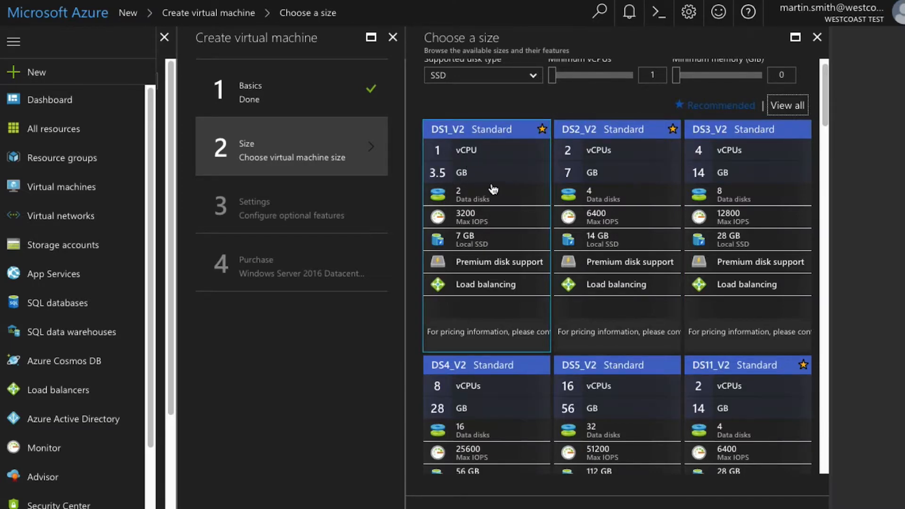
pyautogui.click(488, 163)
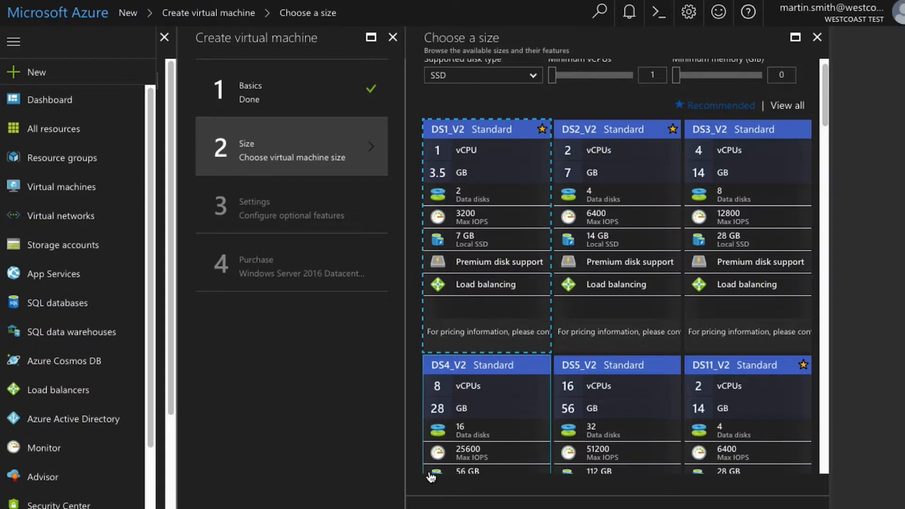
pyautogui.click(464, 508)
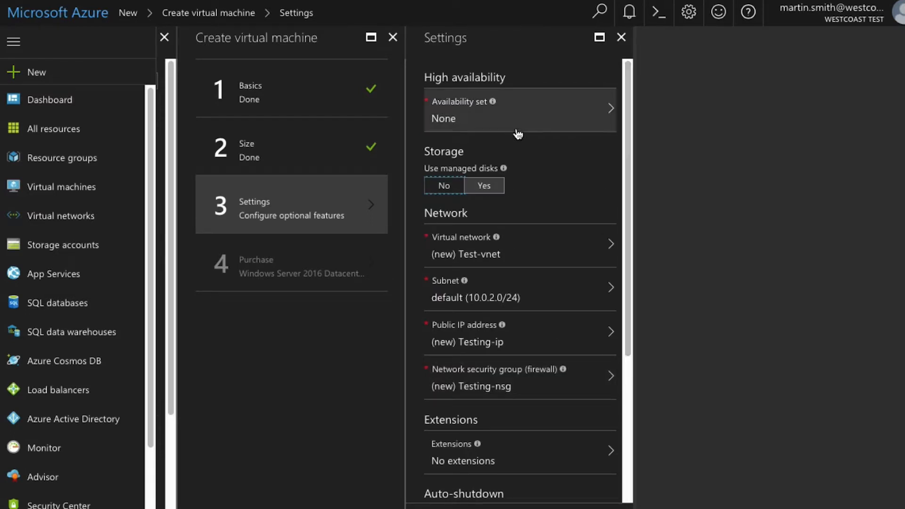
pyautogui.moveTo(494, 113)
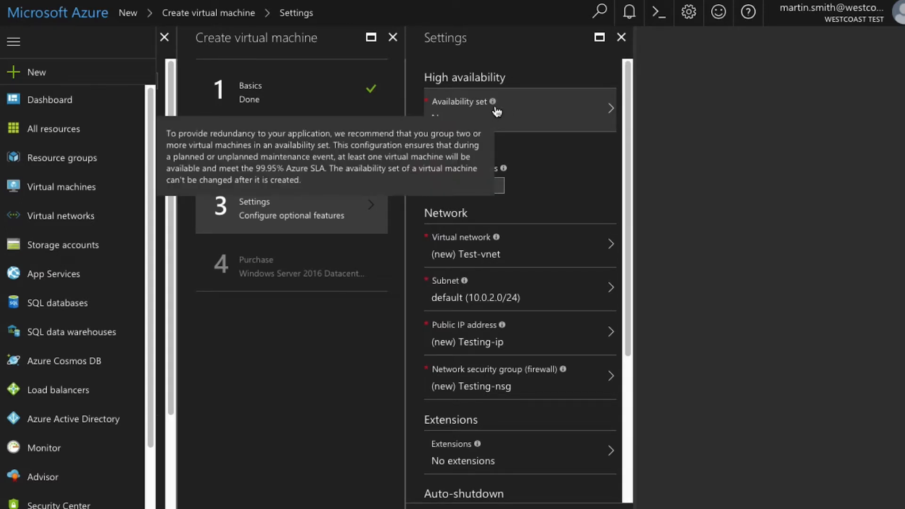
pyautogui.click(556, 116)
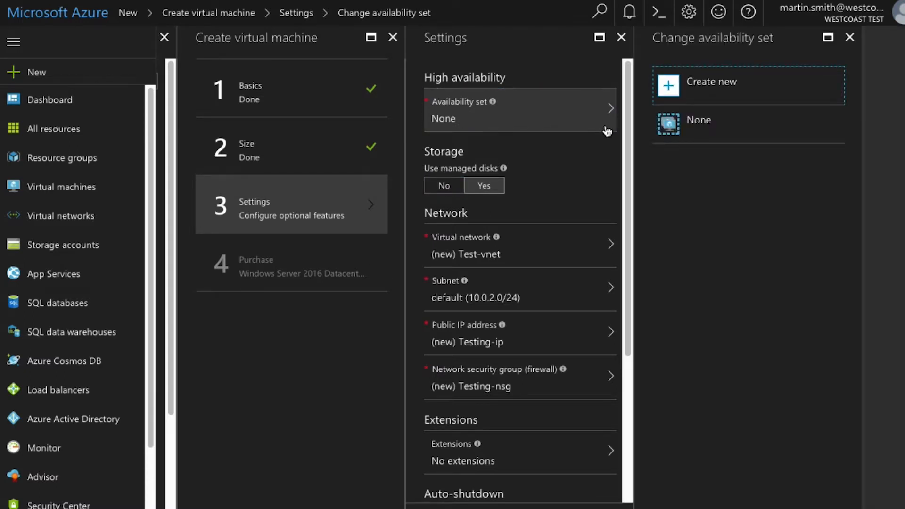
pyautogui.click(700, 135)
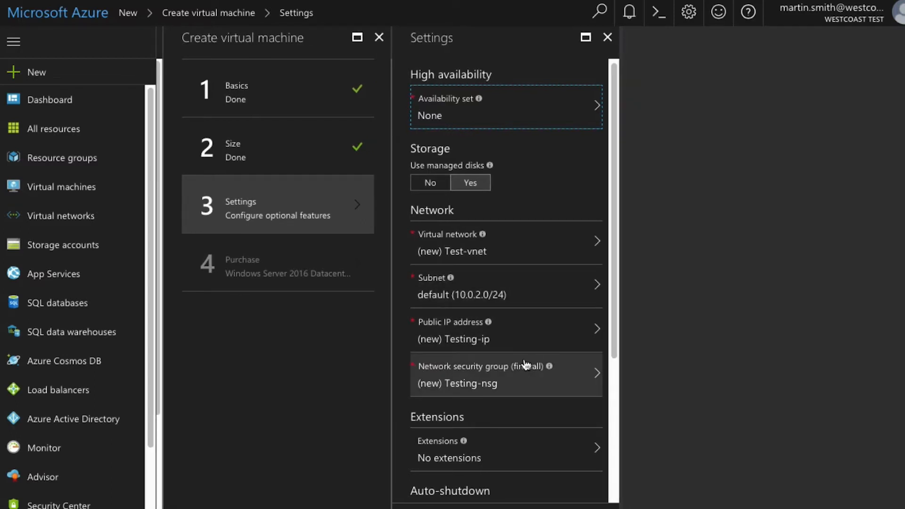
pyautogui.click(520, 256)
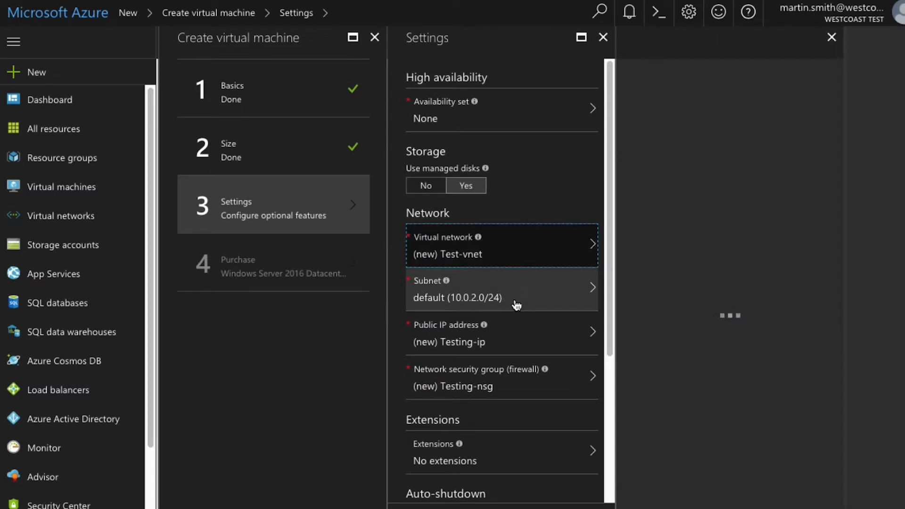
pyautogui.click(513, 329)
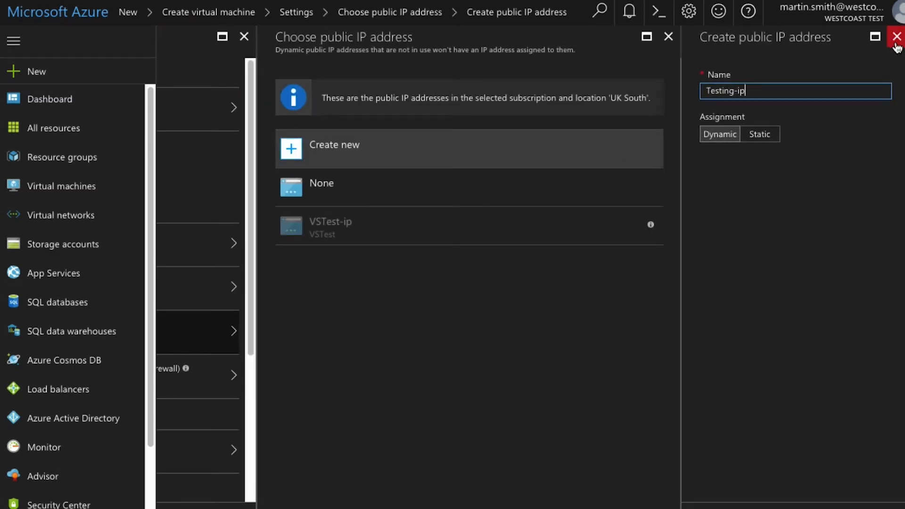
pyautogui.click(895, 43)
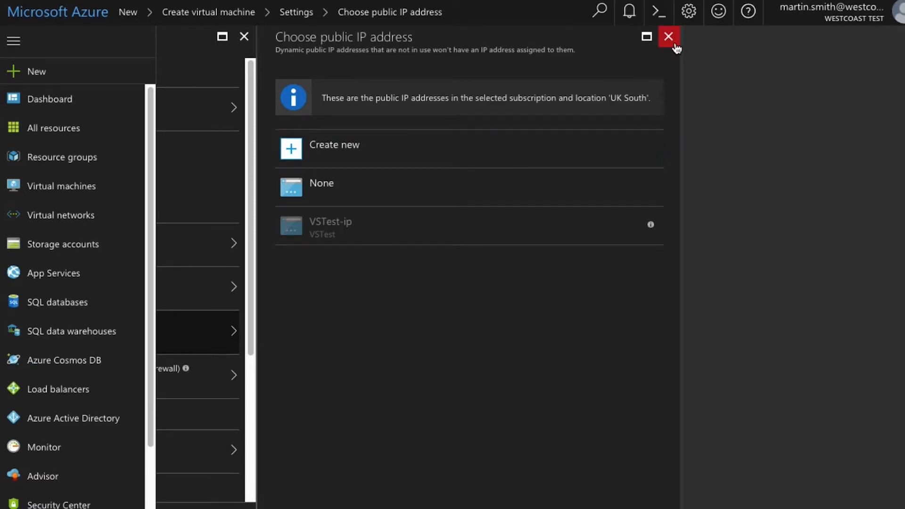
pyautogui.click(674, 45)
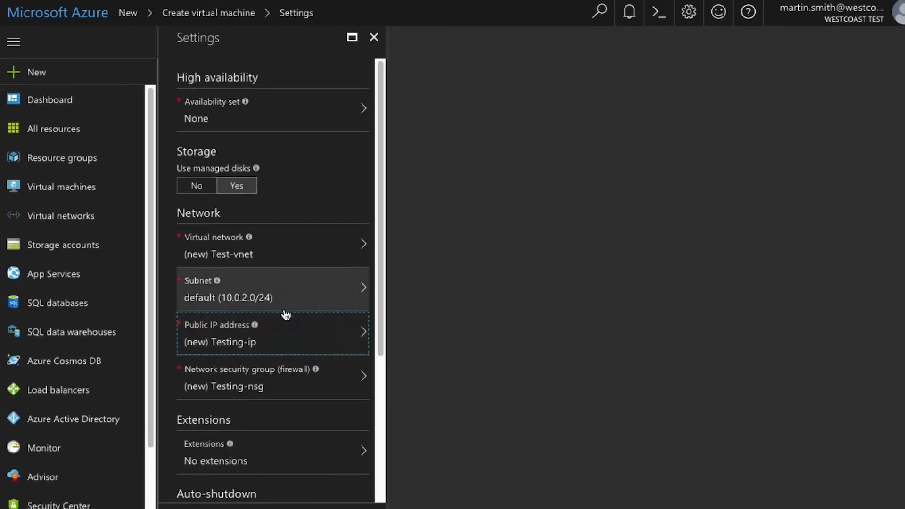
pyautogui.moveTo(378, 267); pyautogui.dragTo(375, 433)
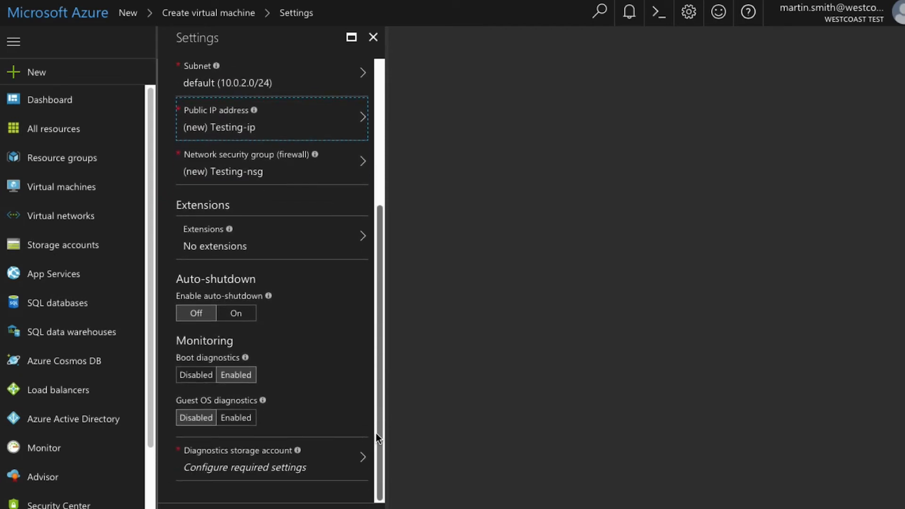
pyautogui.click(339, 299)
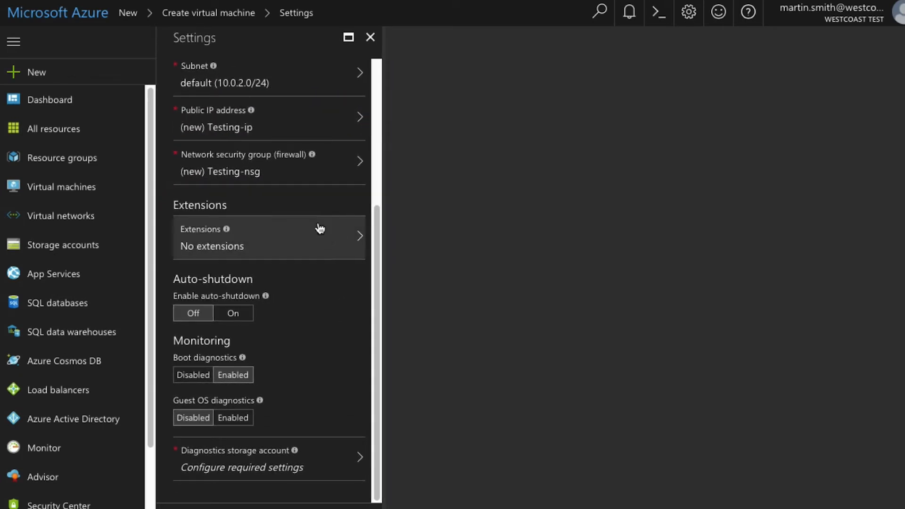
pyautogui.hscroll(1, 277, 195)
pyautogui.scroll(1, 278, 189)
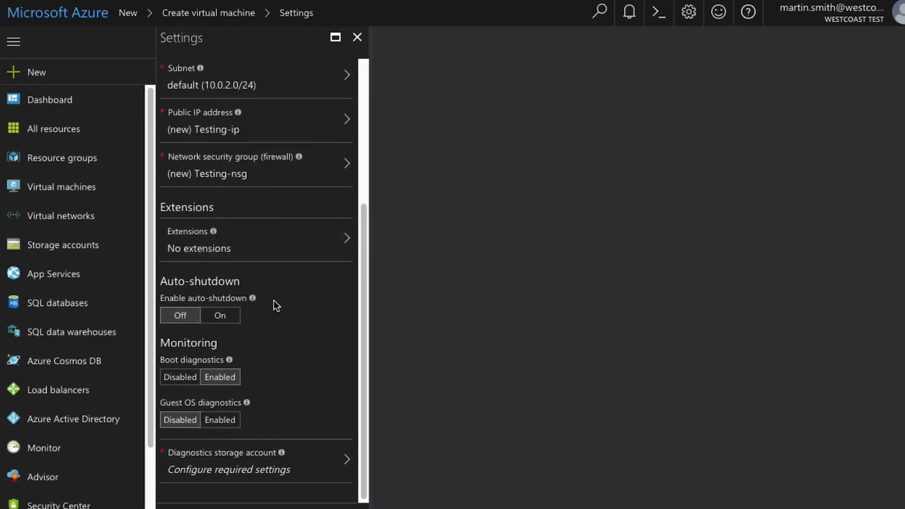
pyautogui.scroll(1, 297, 332)
pyautogui.hscroll(-1, 304, 342)
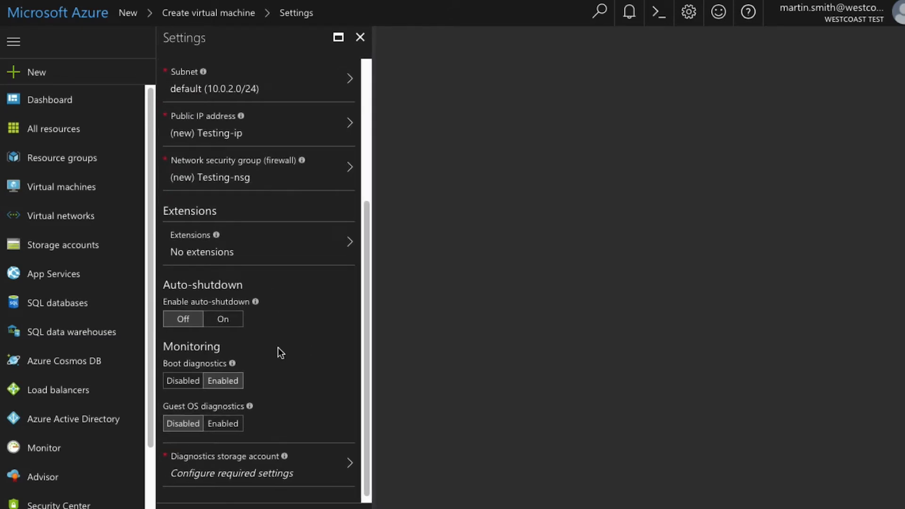
pyautogui.click(238, 324)
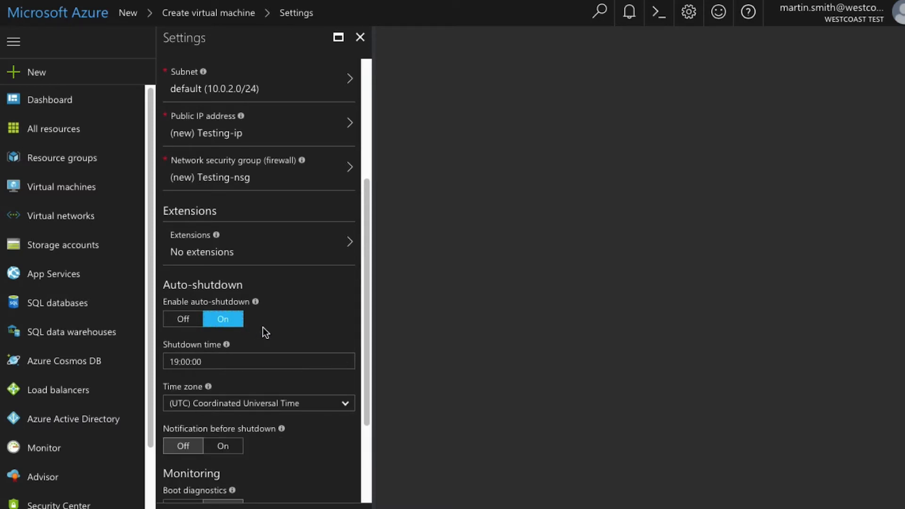
pyautogui.click(191, 321)
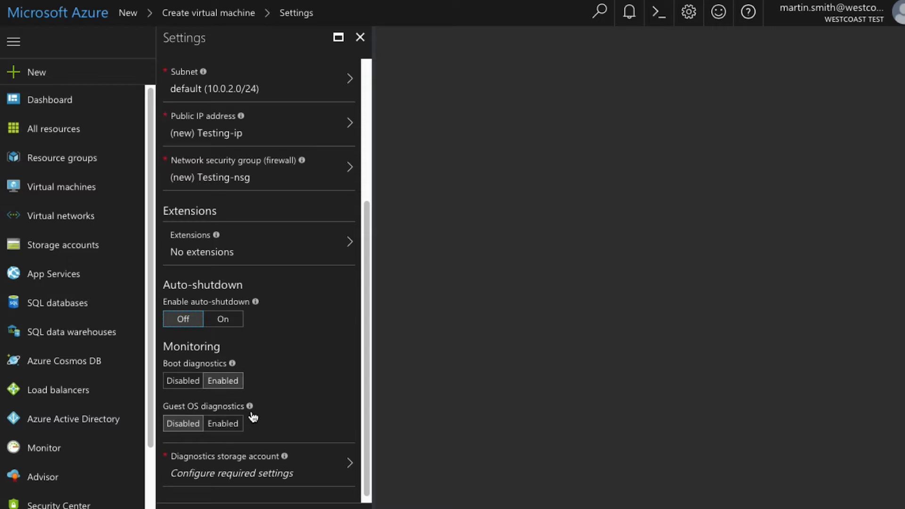
pyautogui.moveTo(252, 413)
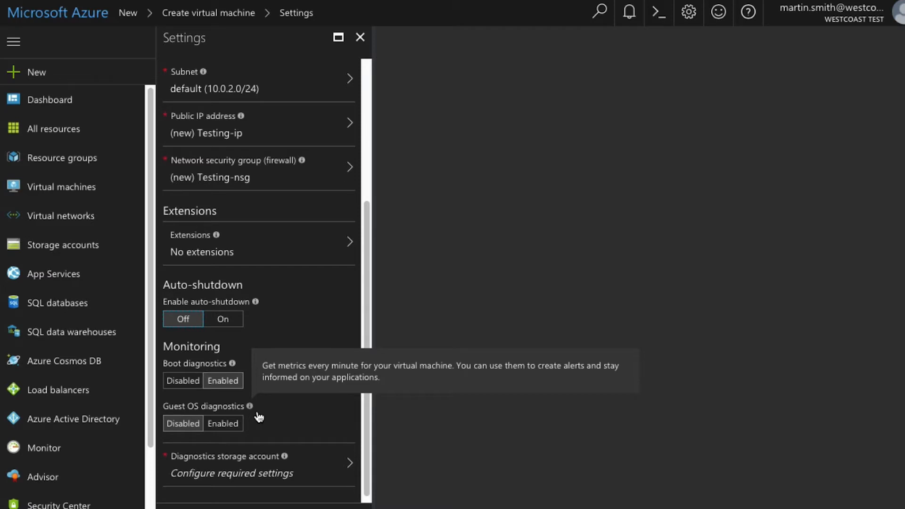
pyautogui.scroll(1, 287, 417)
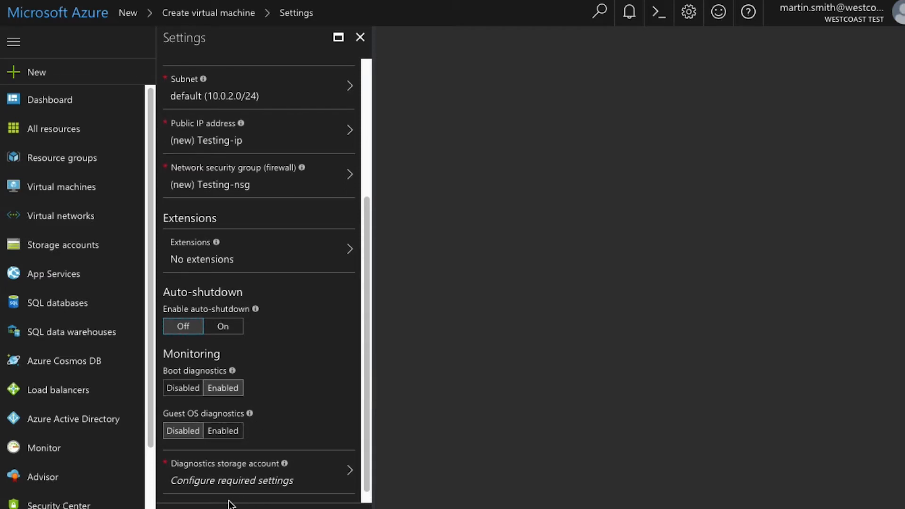
# Step: Use vstestdiag783 as the diagnostics storage account and confirm the optional settings
pyautogui.click(294, 478)
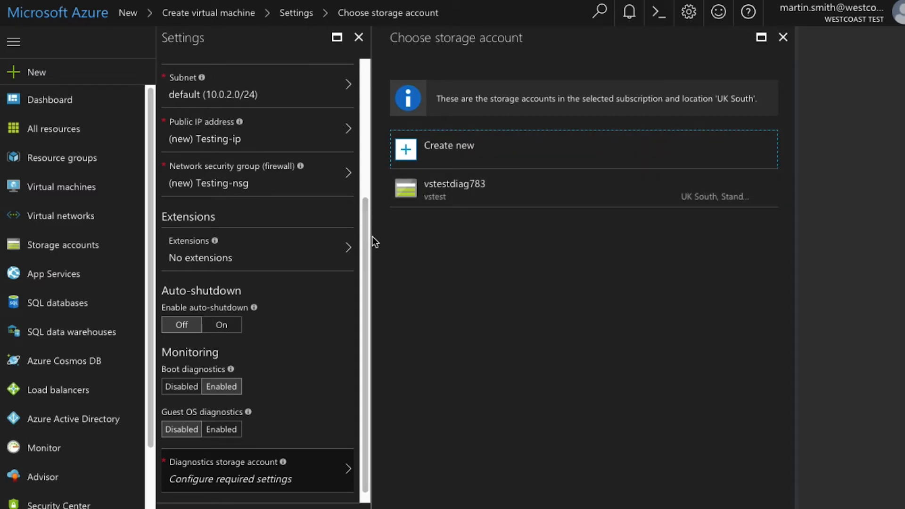
pyautogui.click(455, 191)
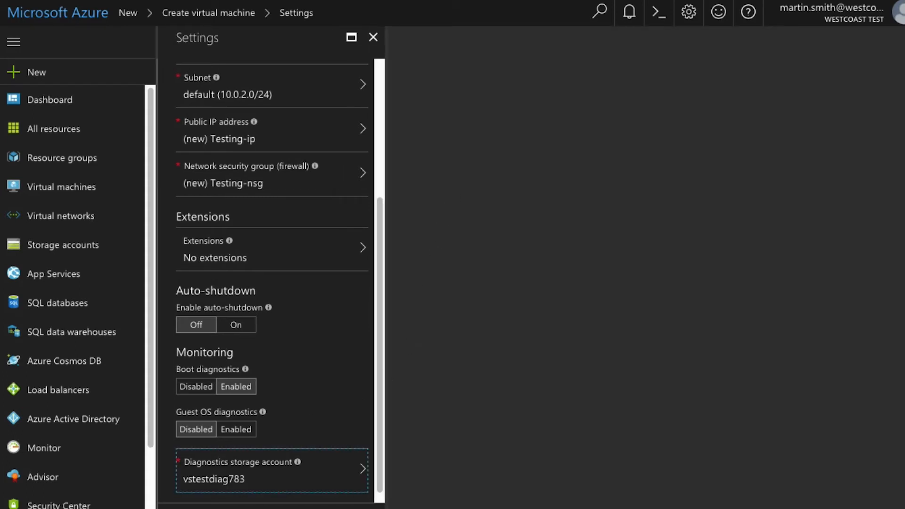
pyautogui.click(212, 508)
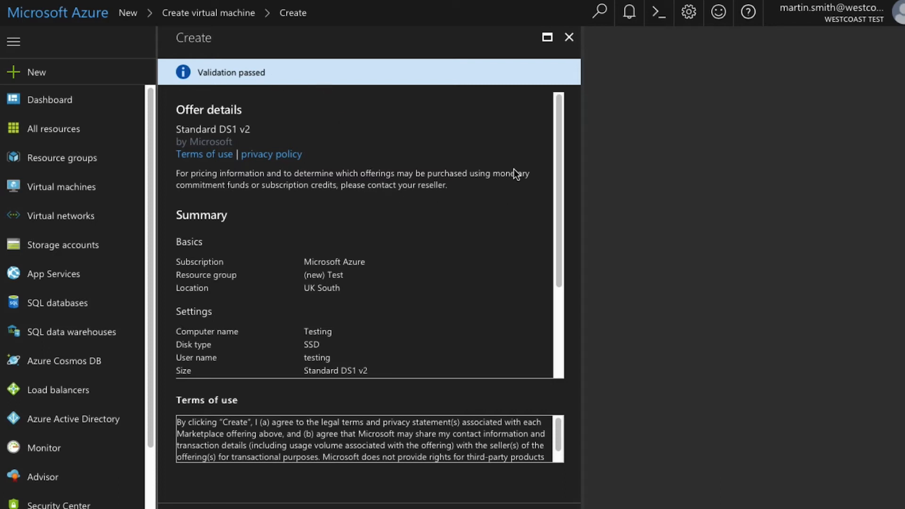
# Step: Review the validated Standard DS1 v2 summary for 'Testing' and create the VM
pyautogui.moveTo(556, 134); pyautogui.dragTo(555, 227)
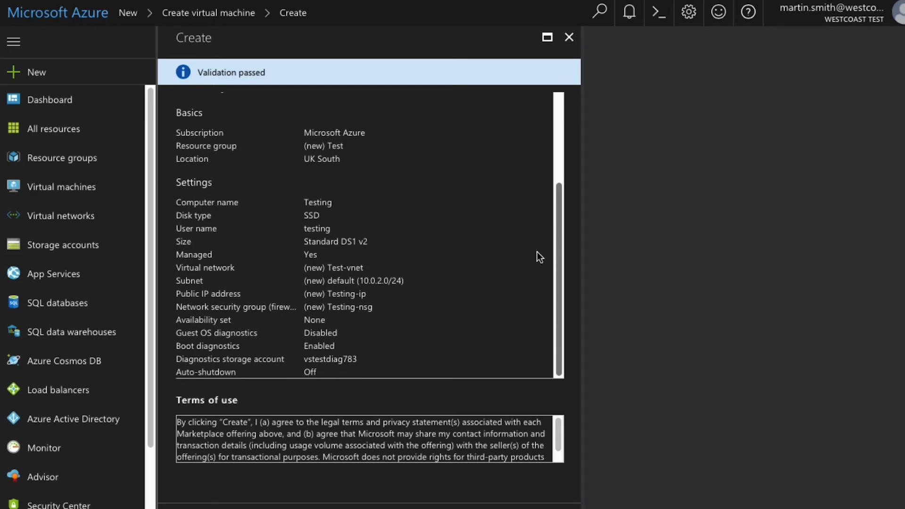
pyautogui.hscroll(1, 536, 251)
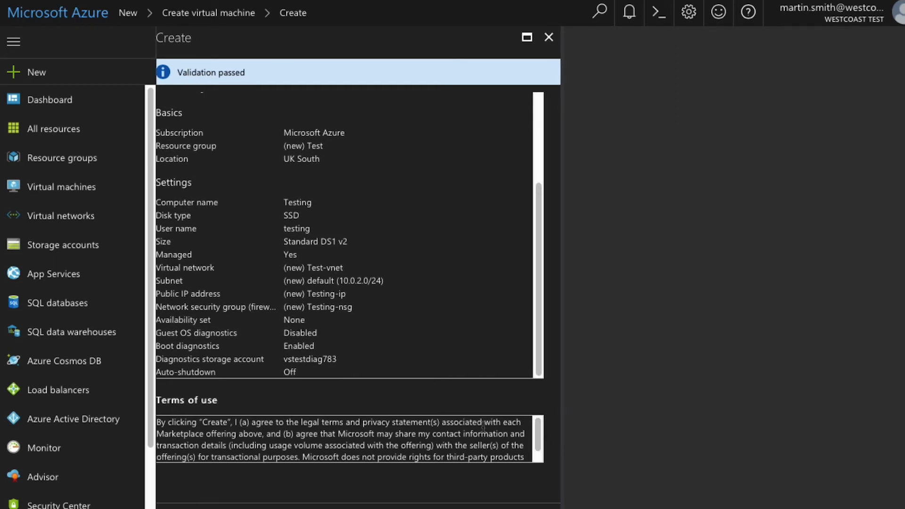
pyautogui.hscroll(1, 236, 485)
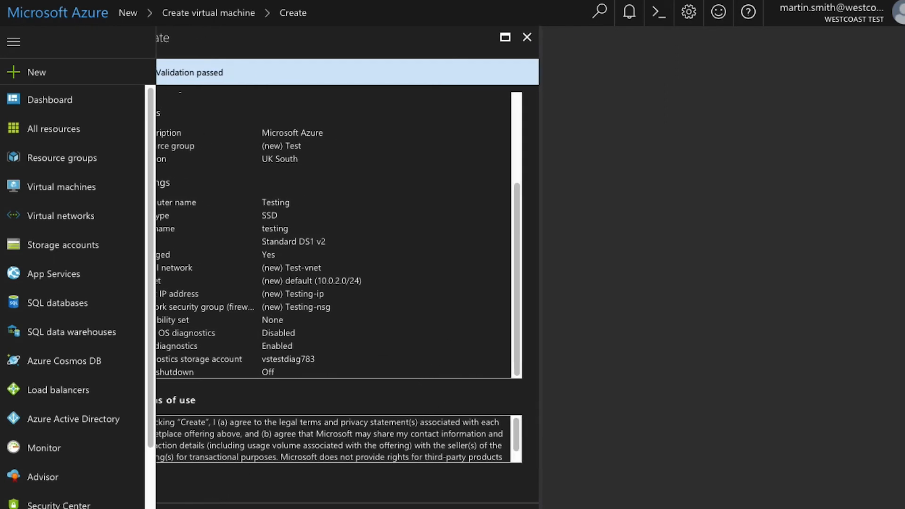
pyautogui.click(191, 507)
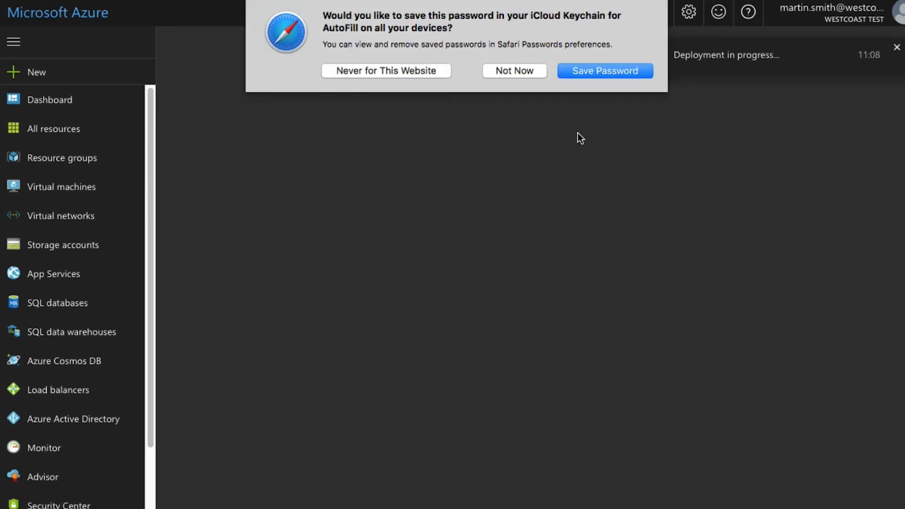
# Step: Decline Safari's save-password prompt and open the running Testing VM from the dashboard
pyautogui.click(531, 72)
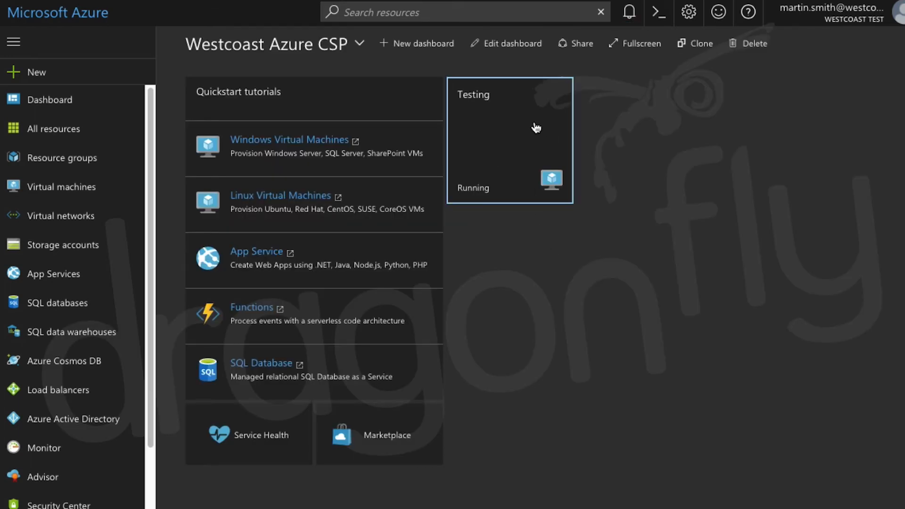
pyautogui.moveTo(534, 134)
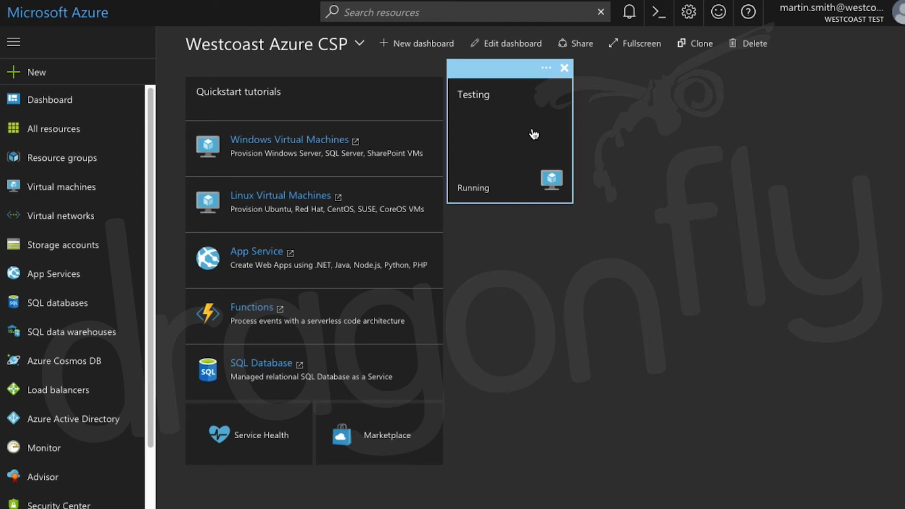
pyautogui.click(527, 142)
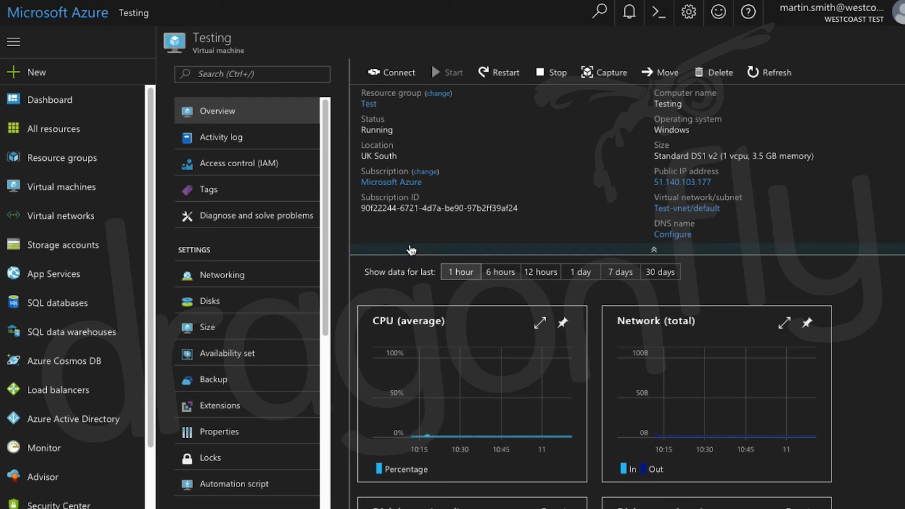
pyautogui.moveTo(410, 214)
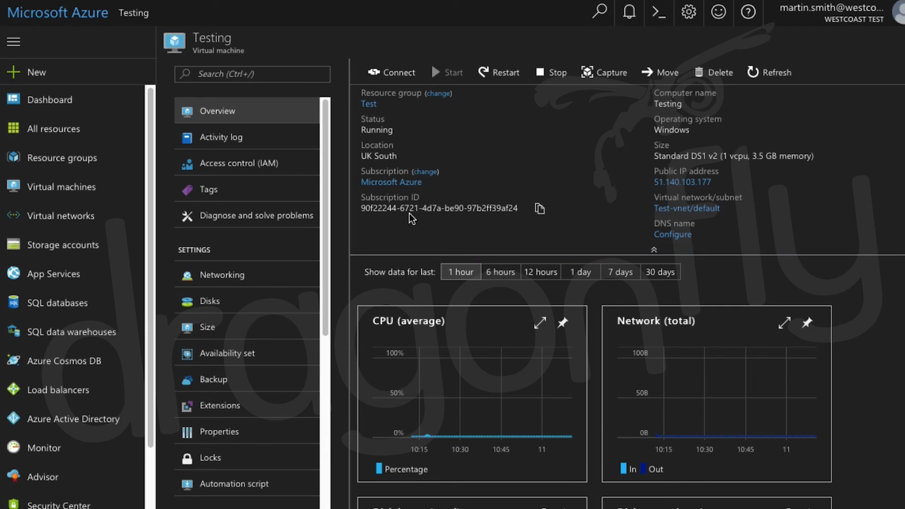